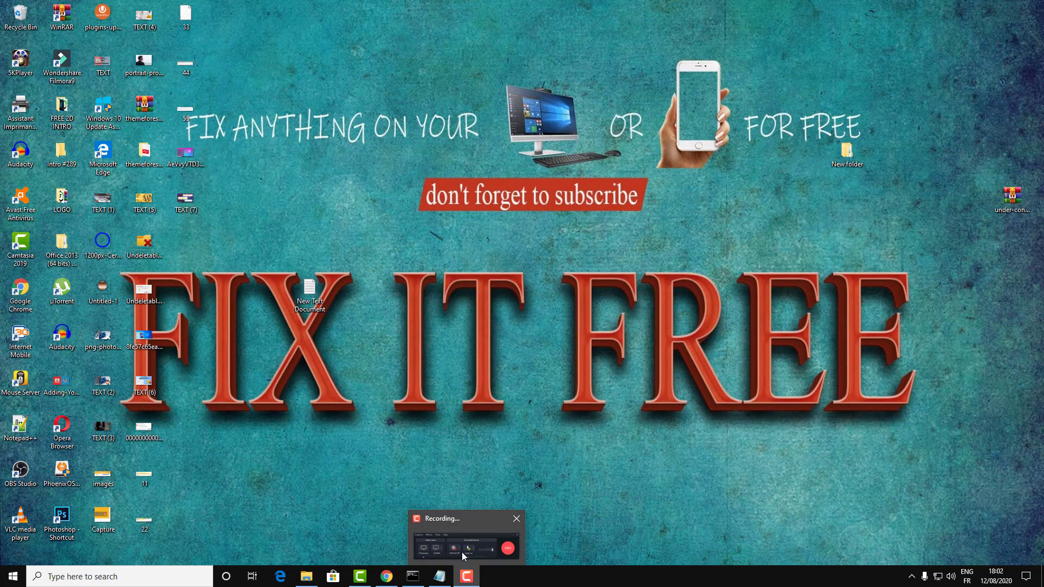
Search 'cap' in taskbar search and launch Snipping Tool
click(461, 553)
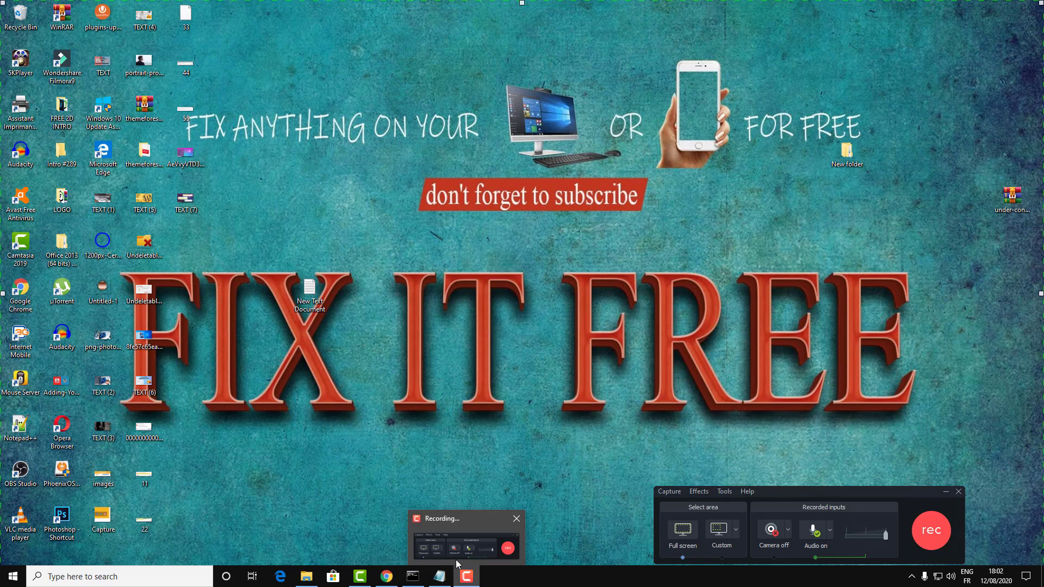
click(459, 566)
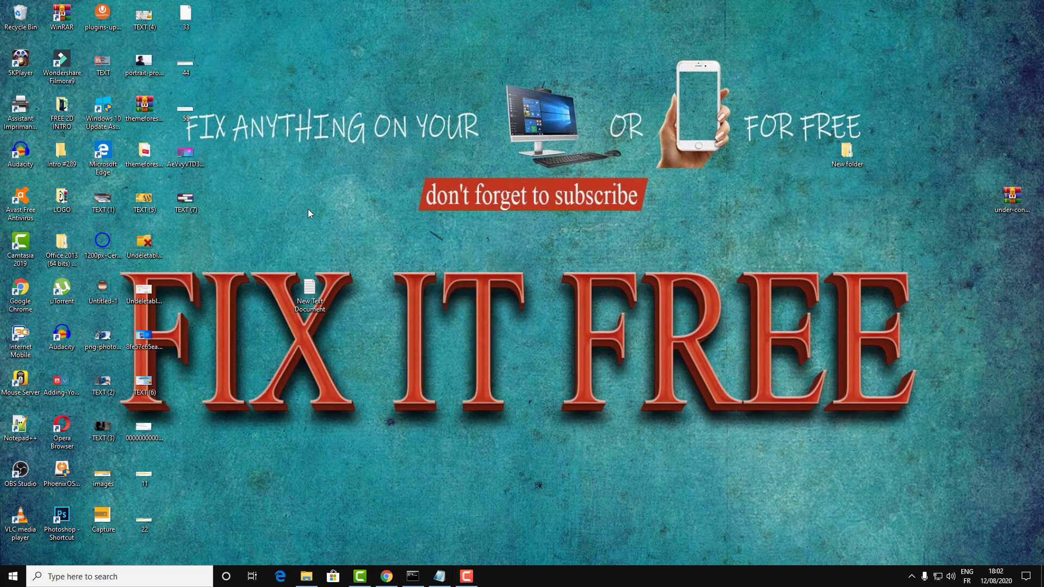
drag(272, 233, 424, 356)
click(504, 432)
click(182, 583)
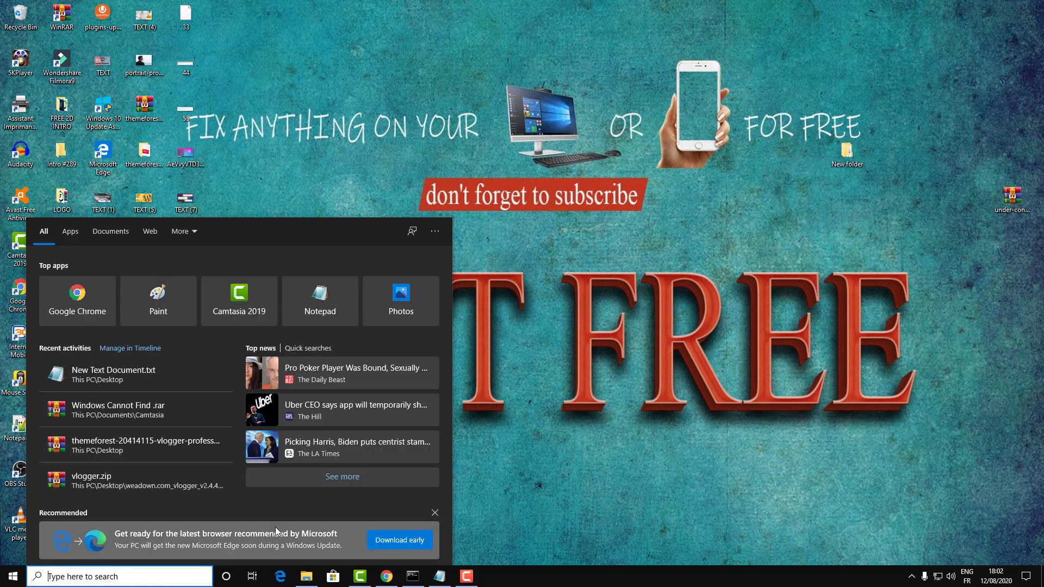
text(ca)
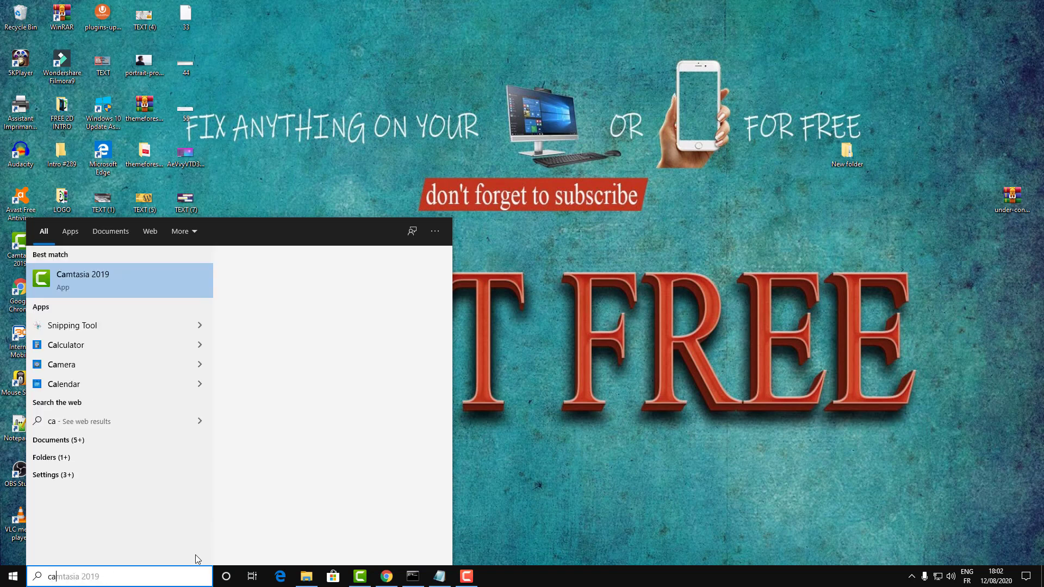
text(p)
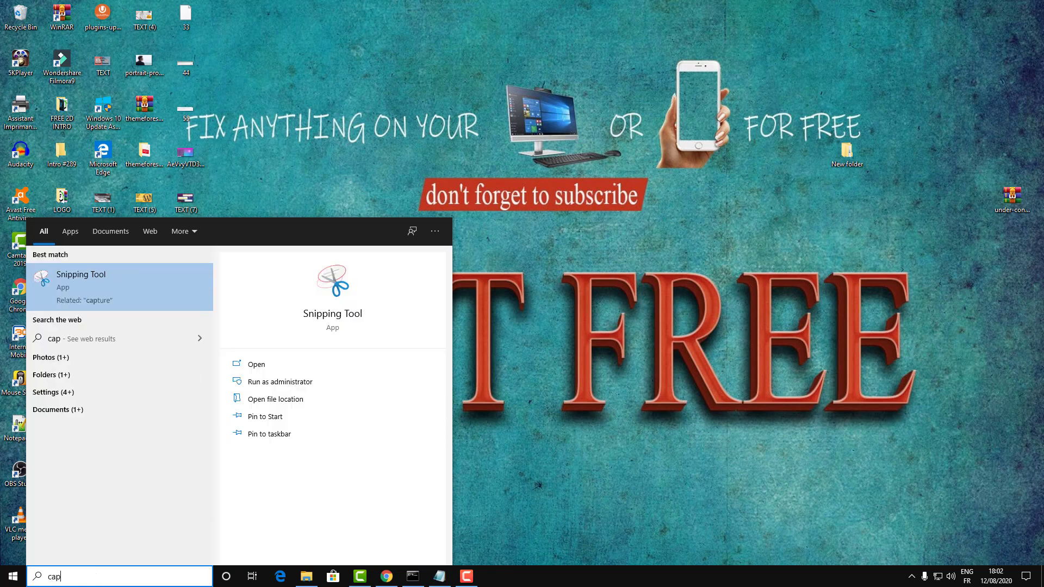
click(84, 297)
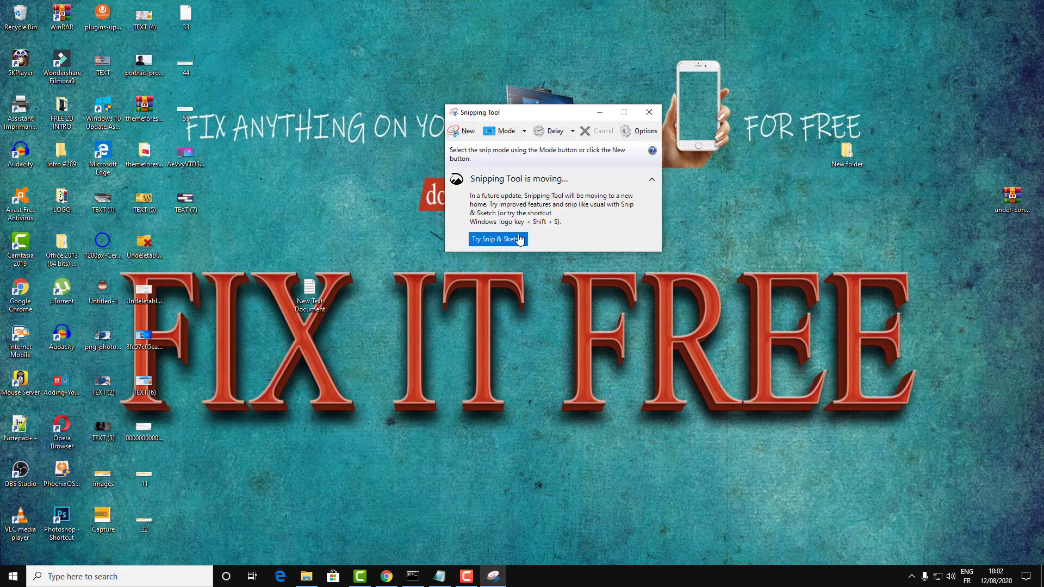
Snip a rectangle of the central desktop wallpaper and reposition the snip window
click(463, 136)
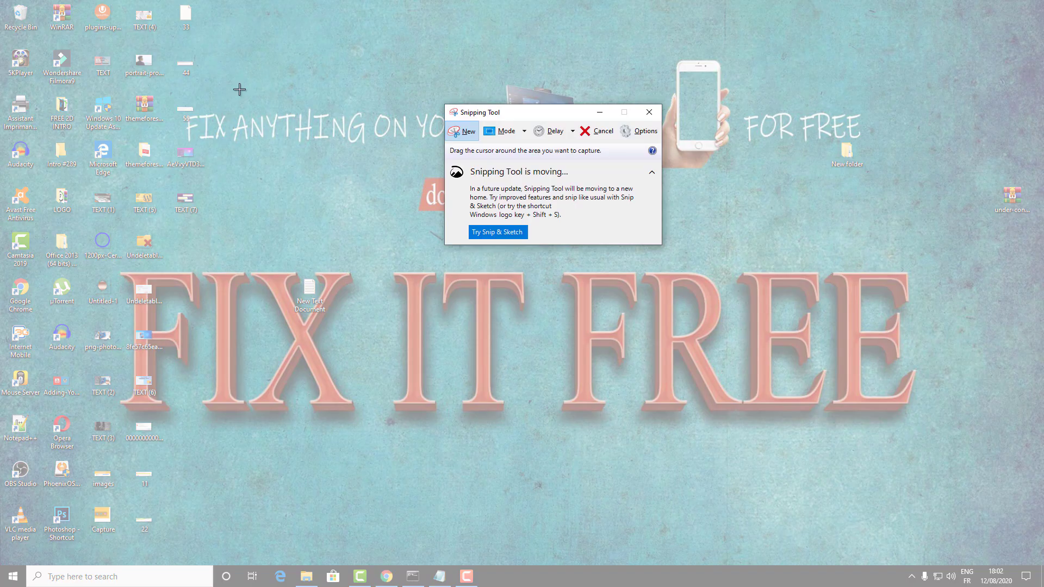
drag(256, 109, 773, 392)
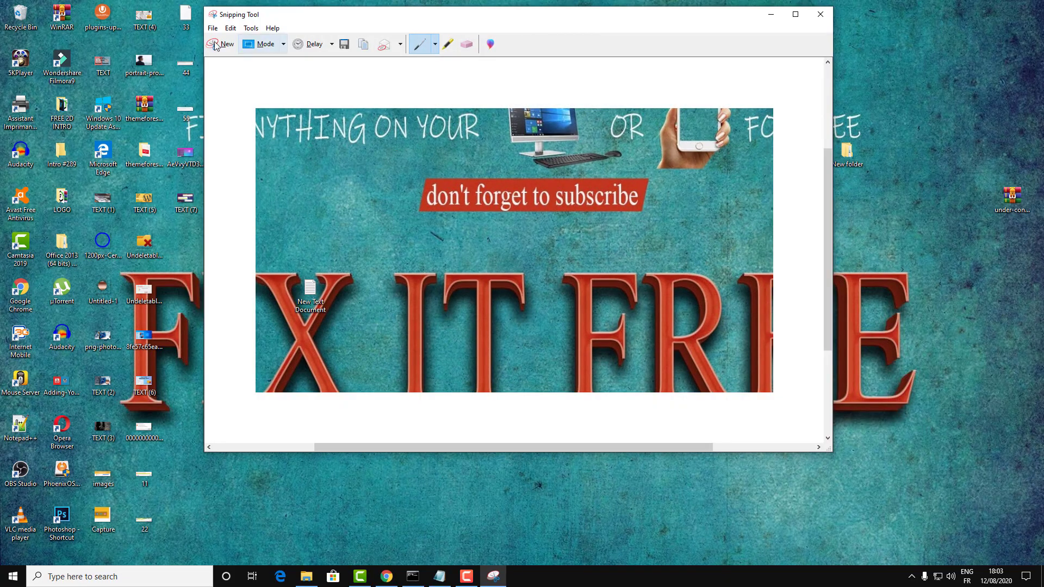
drag(317, 17, 382, 127)
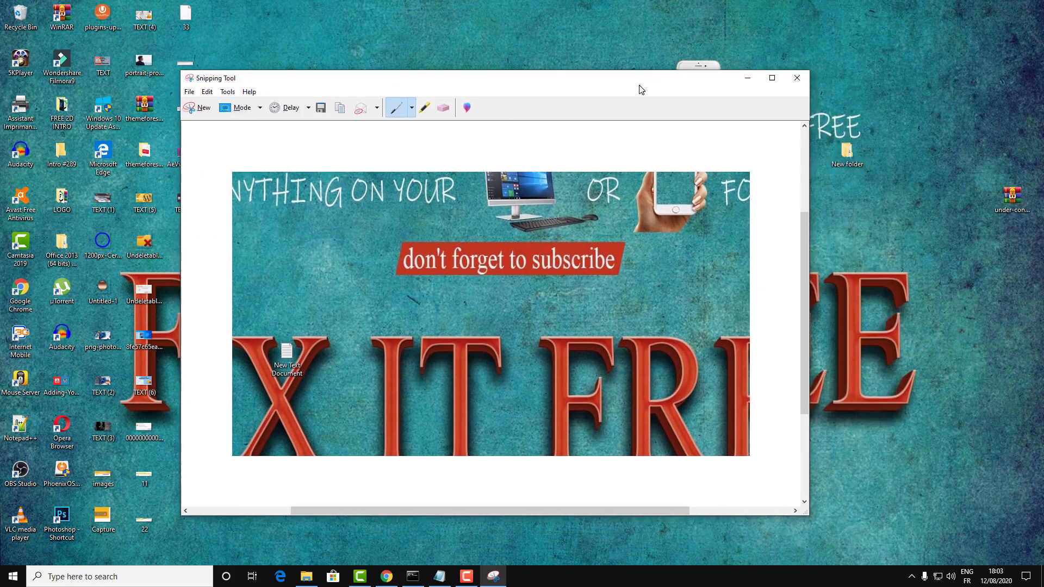
drag(729, 136, 652, 79)
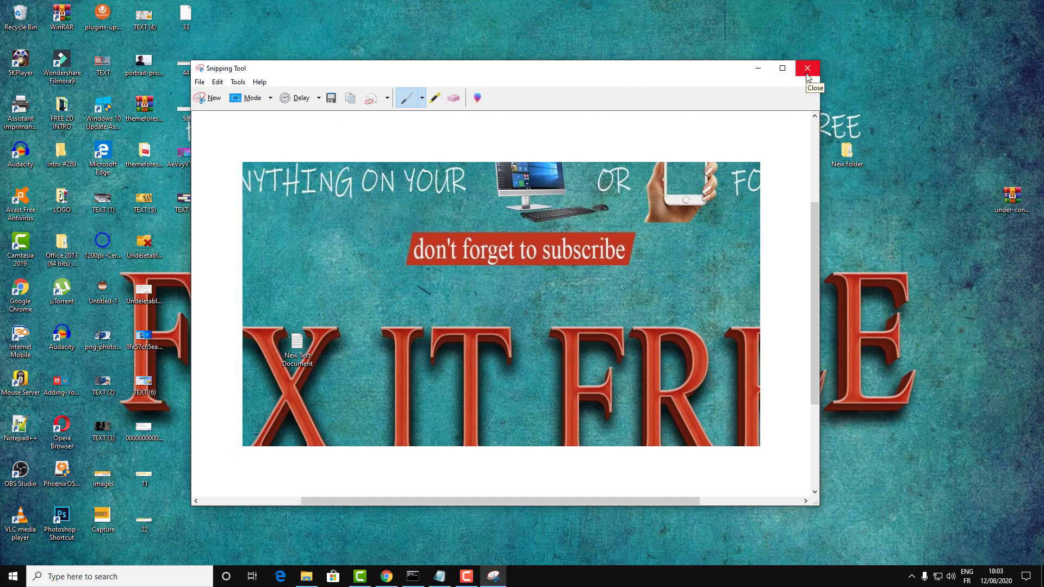
mouse_move(727, 78)
mouse_down()
mouse_move(633, 81)
mouse_move(691, 92)
mouse_up()
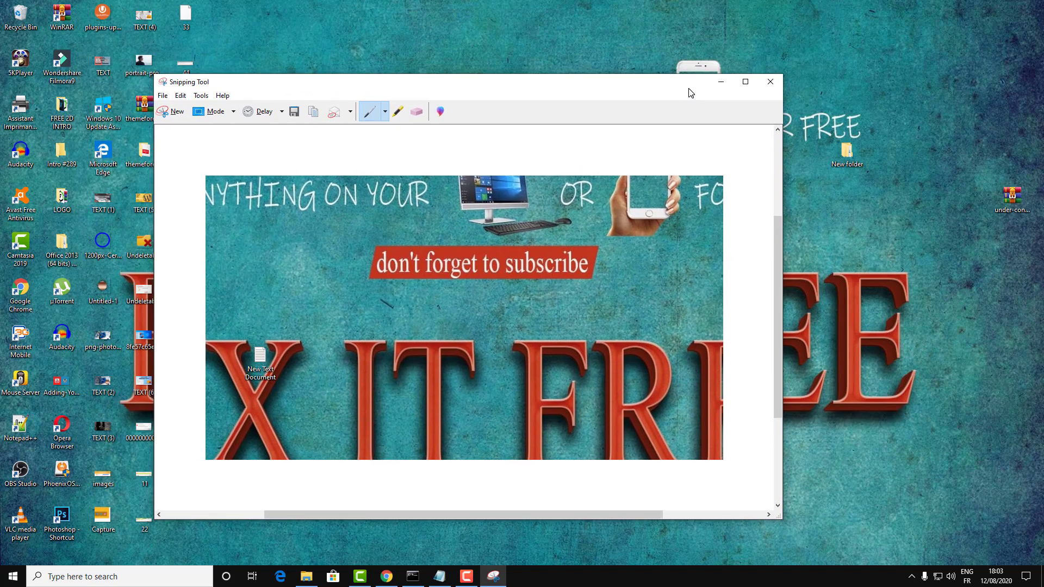
Close the snip without saving, launch Paint via 'paint' search, then minimise it
click(772, 82)
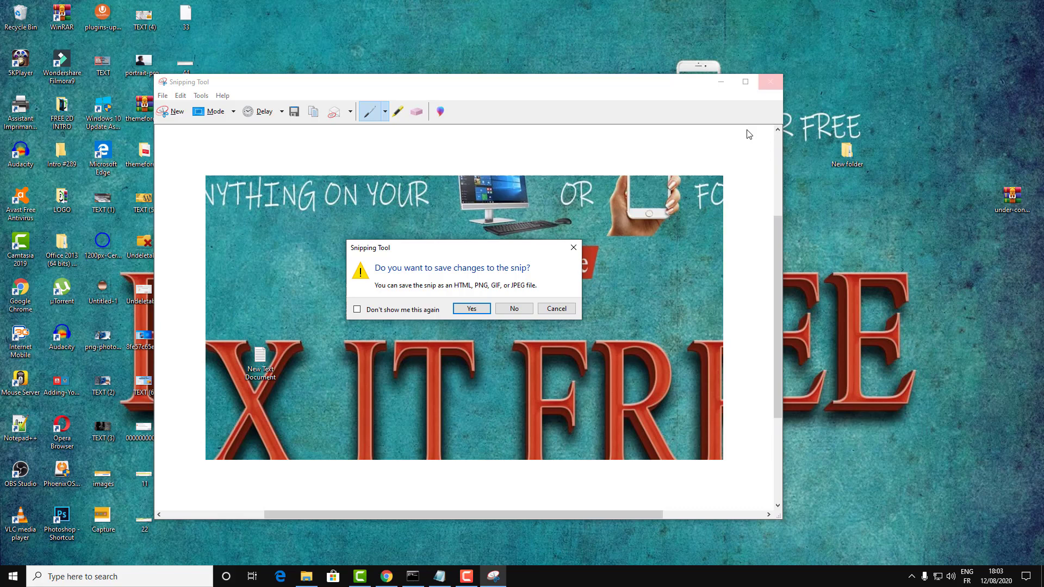
click(514, 309)
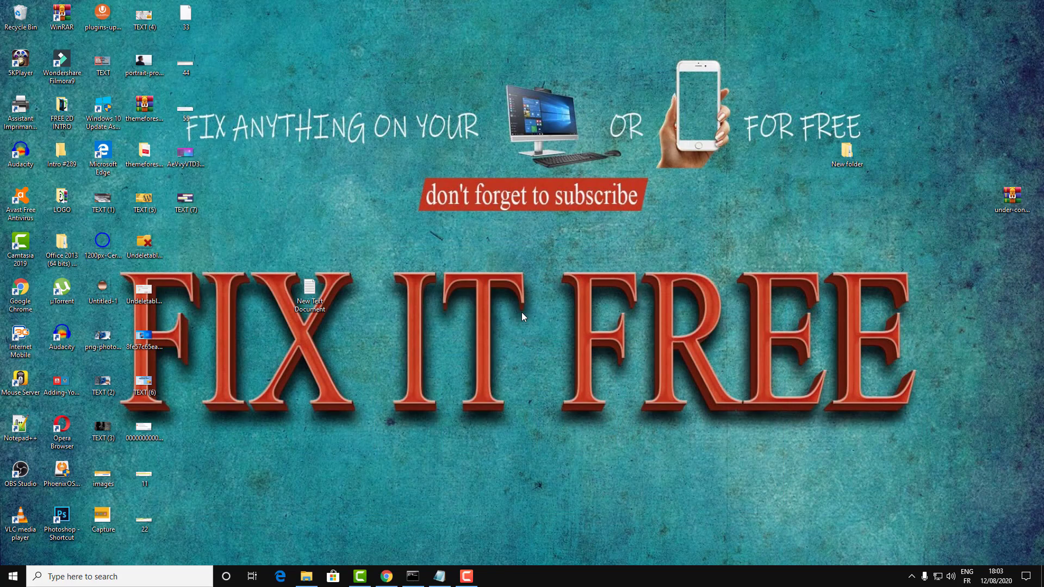
click(163, 579)
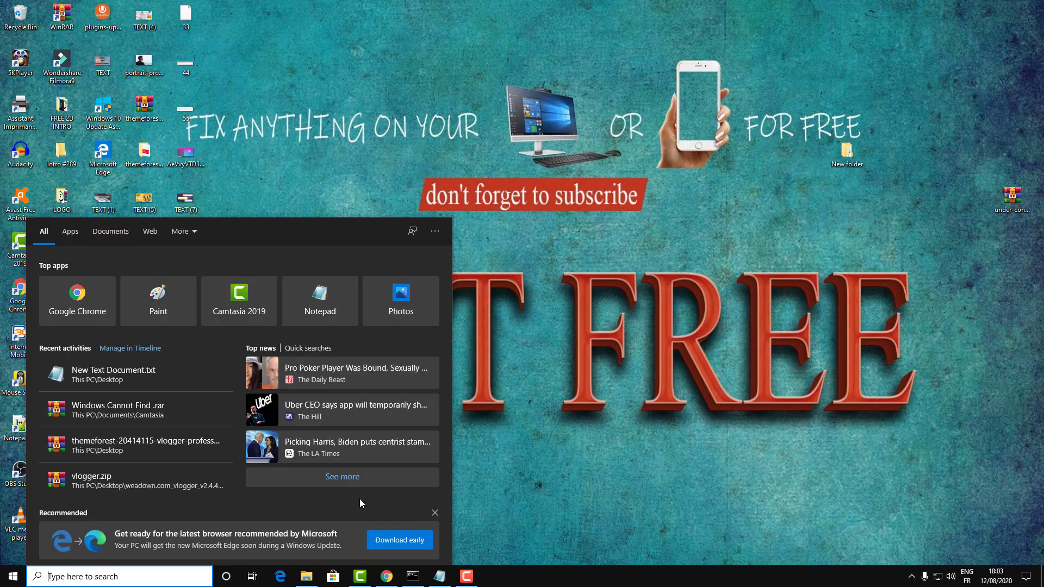
text(p)
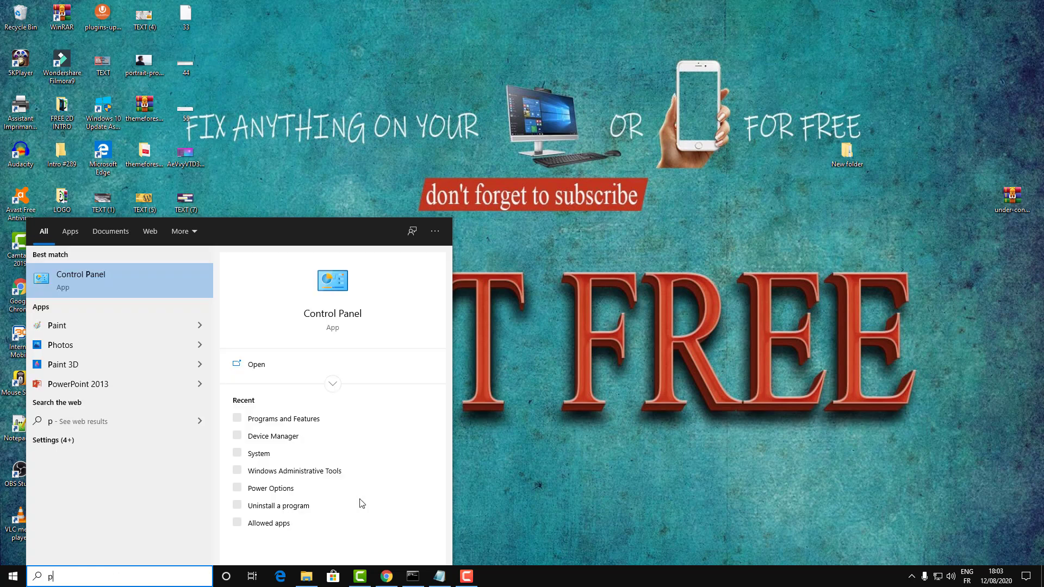
text(a)
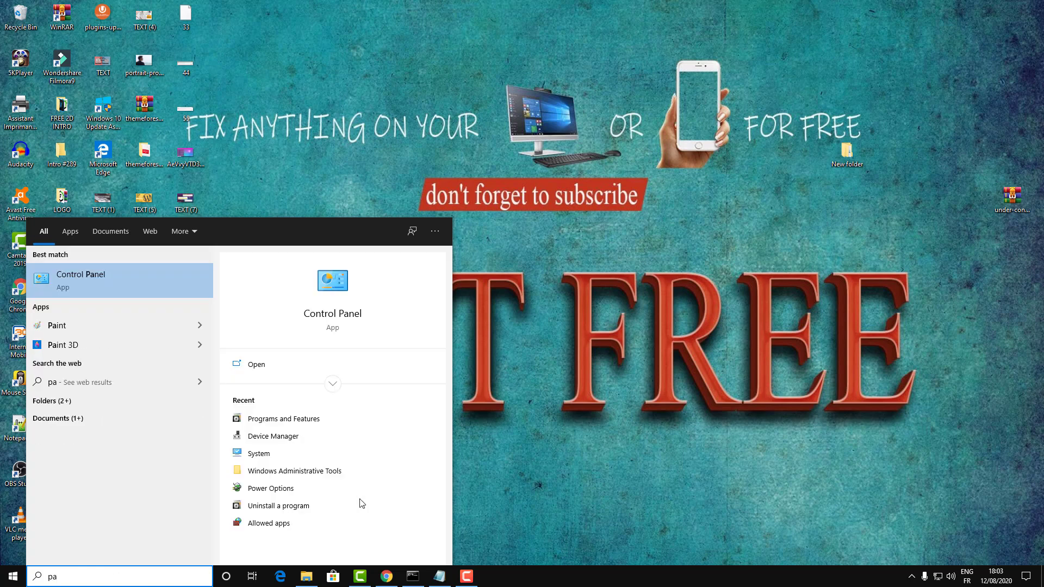
text(int)
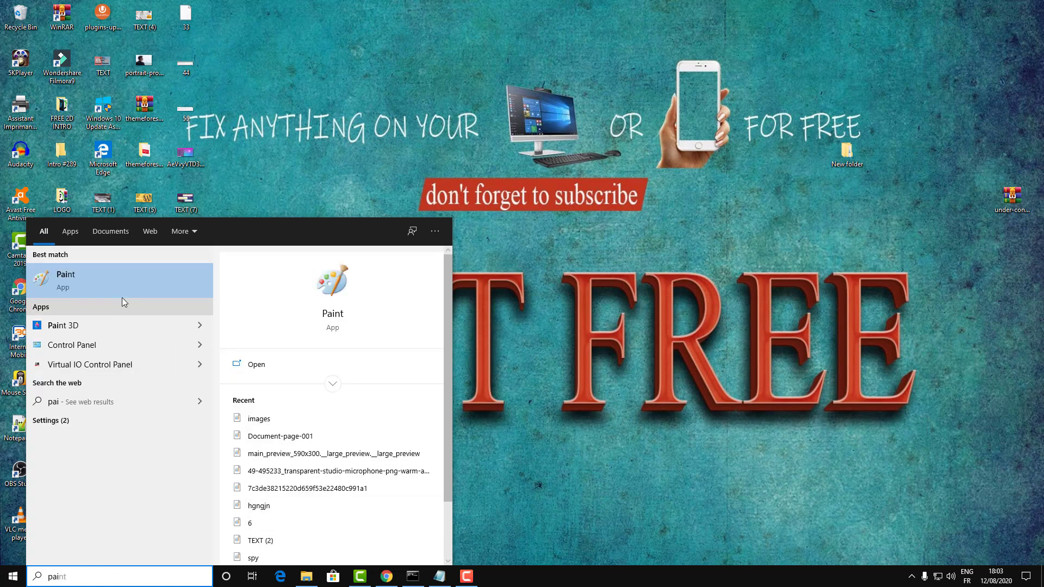
click(122, 291)
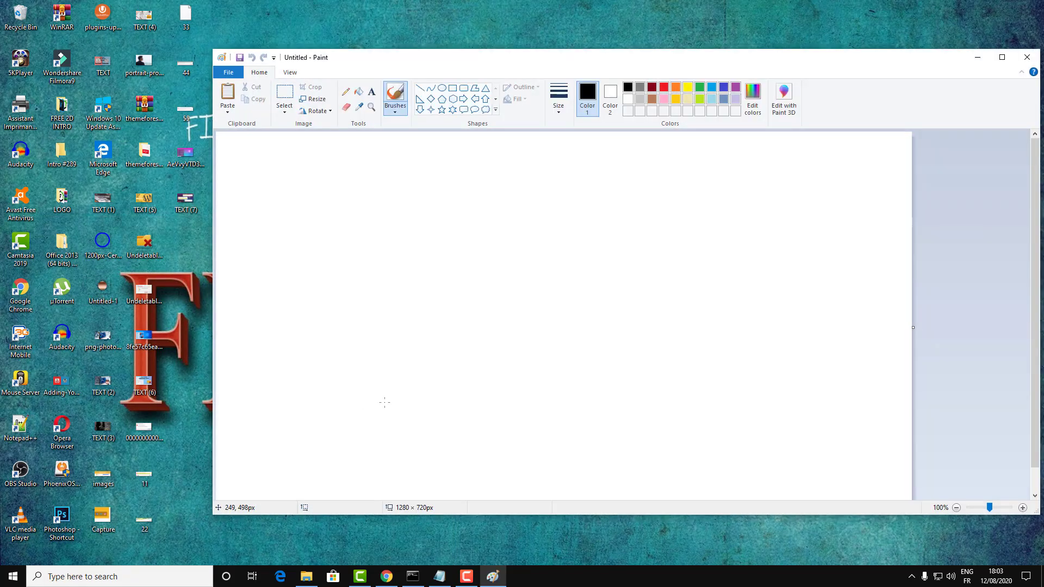
click(978, 61)
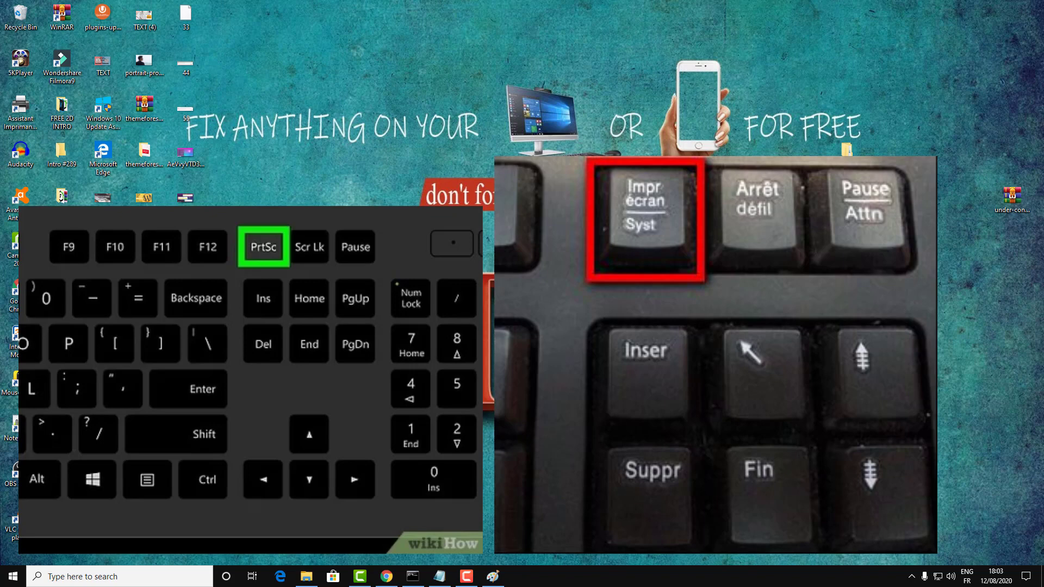
Paste the full-screen desktop capture into the Paint canvas and zoom out to 50%
click(493, 577)
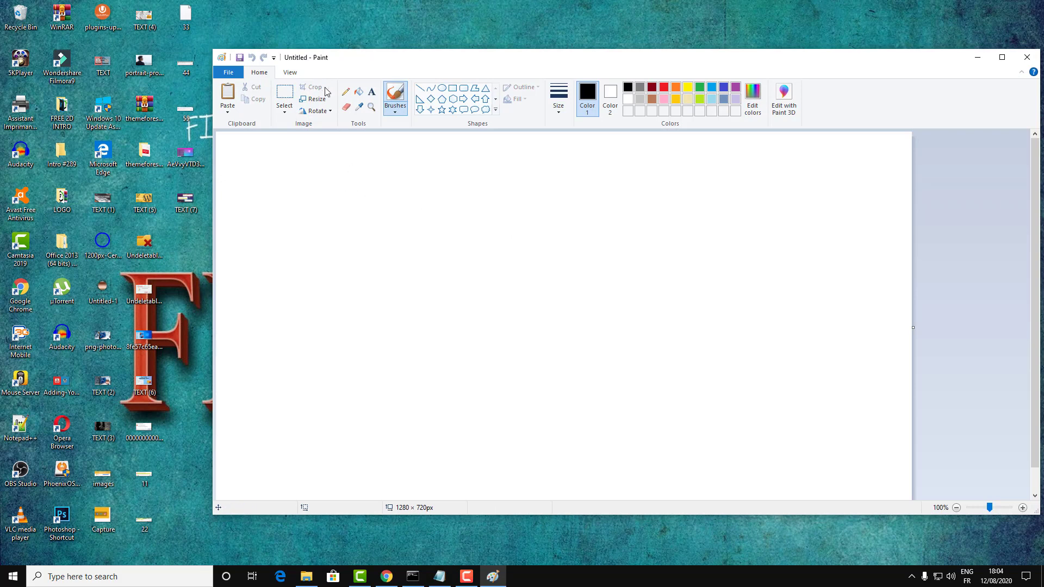
click(284, 95)
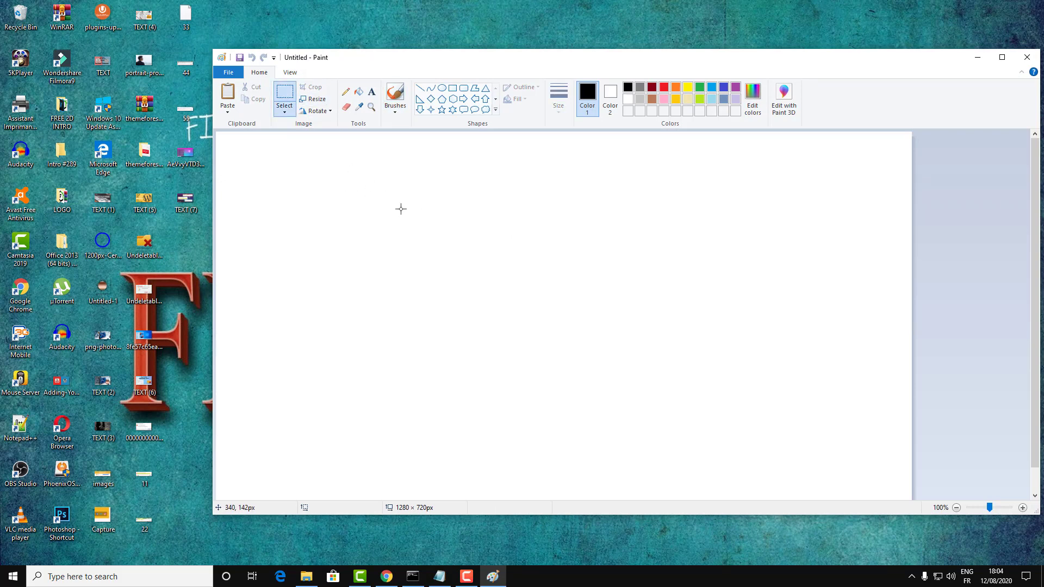
right_click(401, 208)
click(286, 97)
right_click(373, 210)
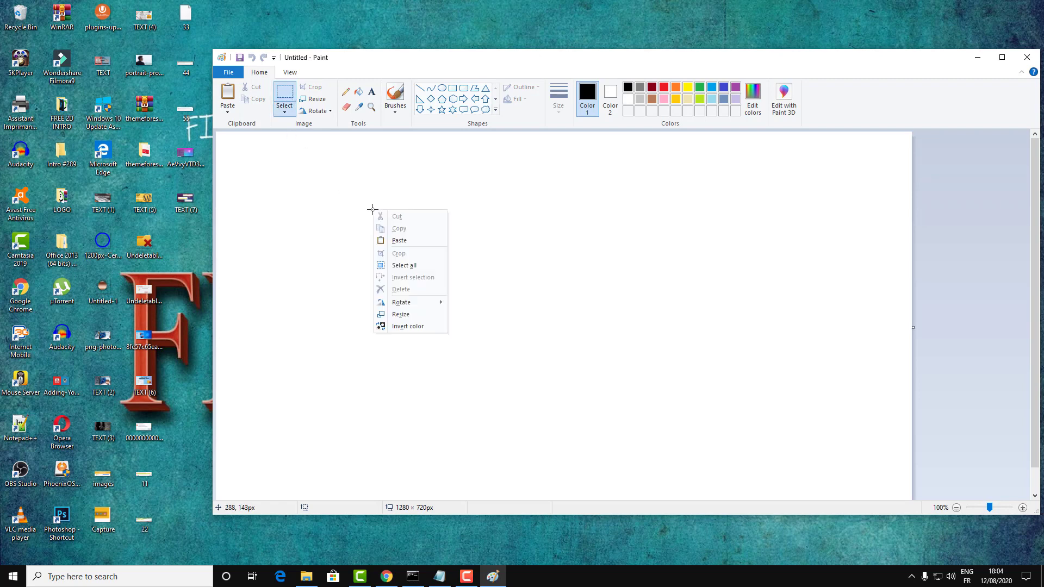
click(399, 241)
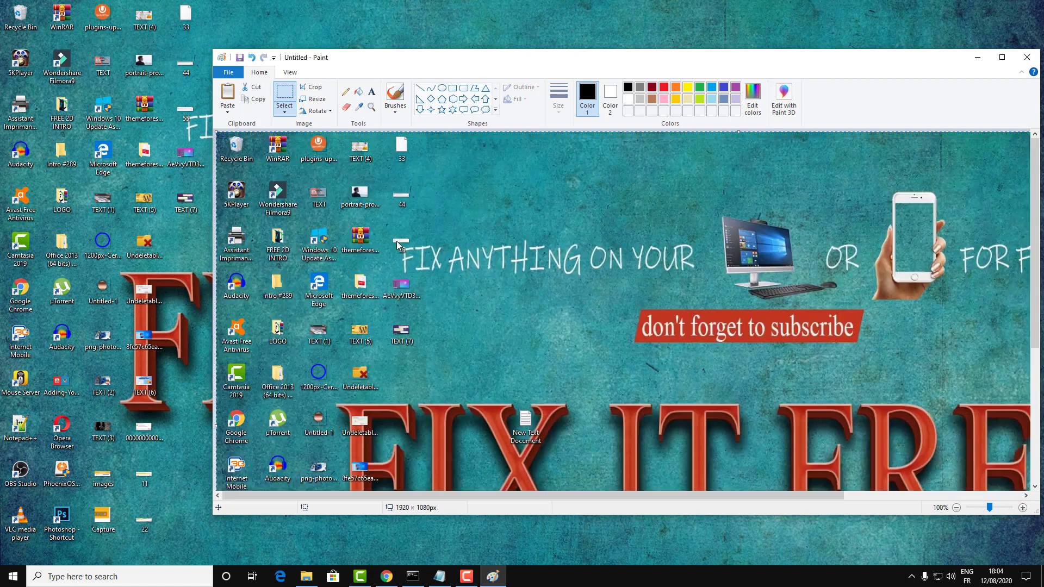
click(986, 509)
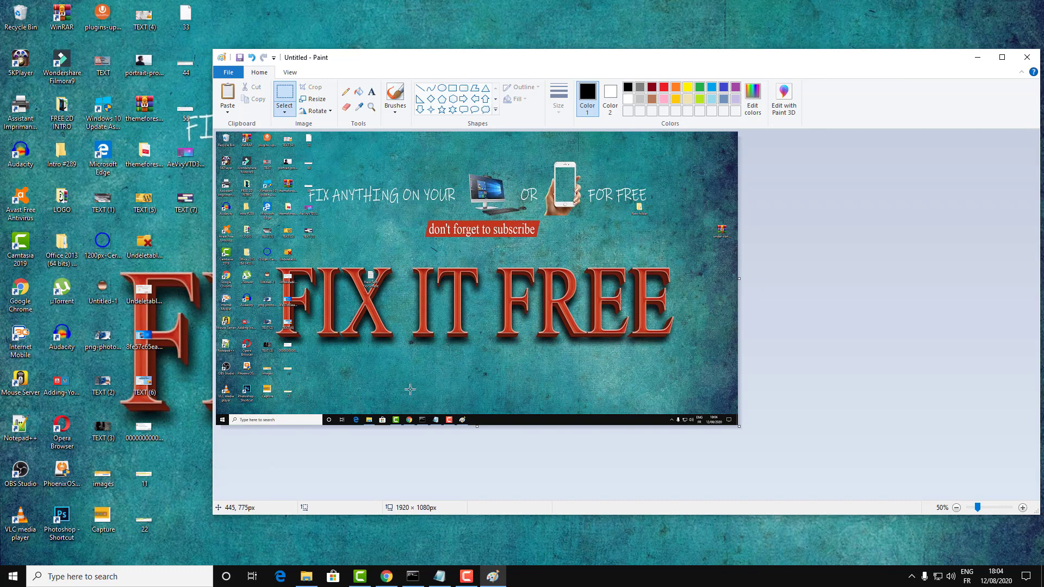
click(317, 99)
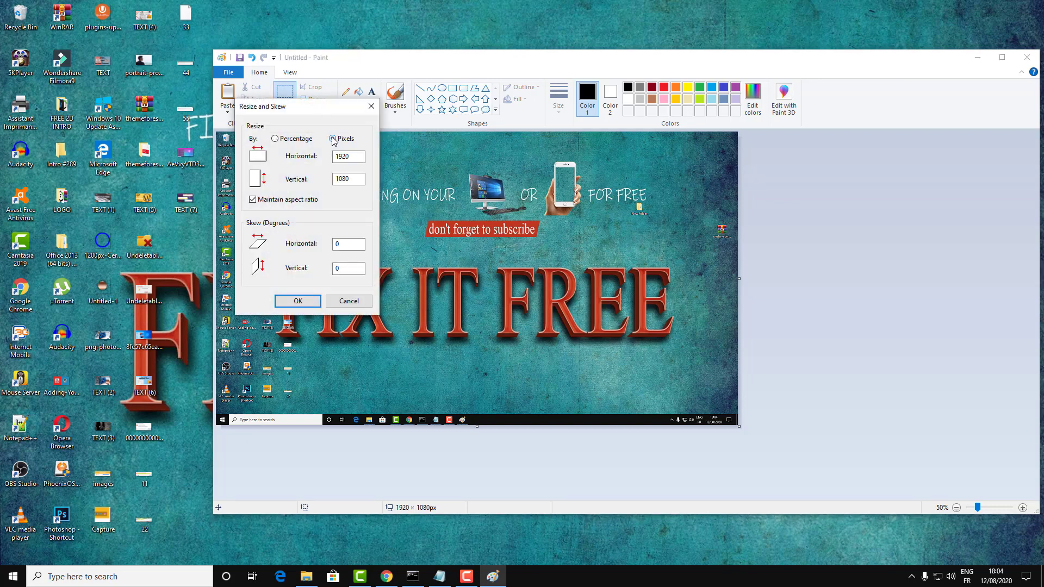
drag(341, 113, 721, 205)
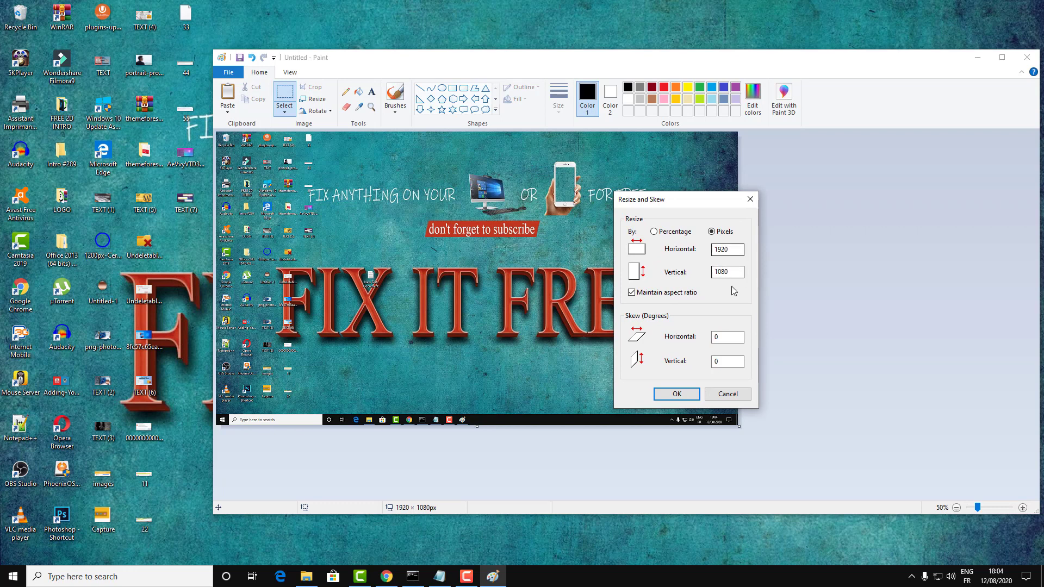
key(Return)
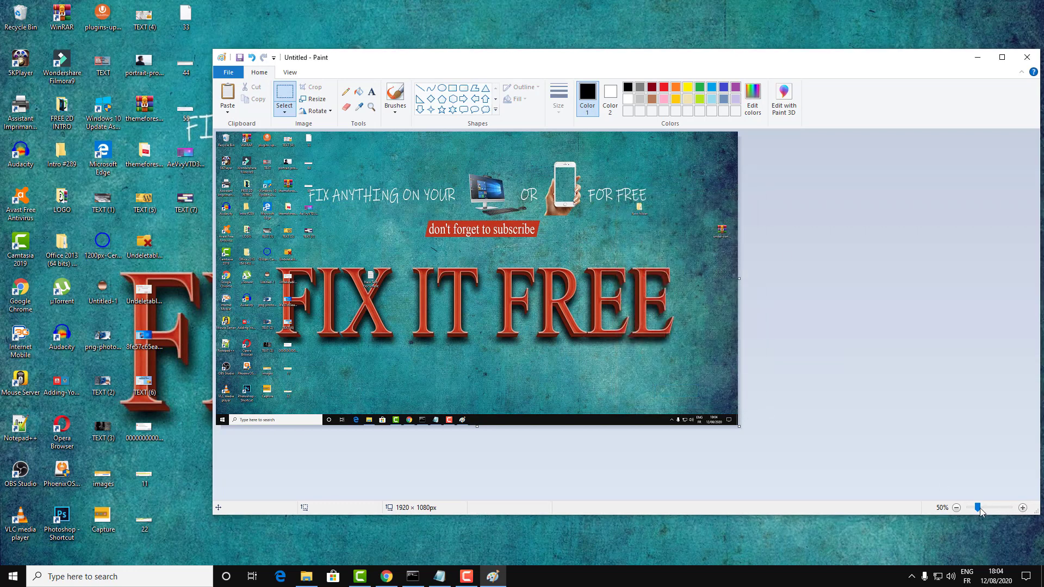
mouse_move(978, 508)
mouse_down()
mouse_move(990, 508)
mouse_move(979, 508)
mouse_up()
click(314, 99)
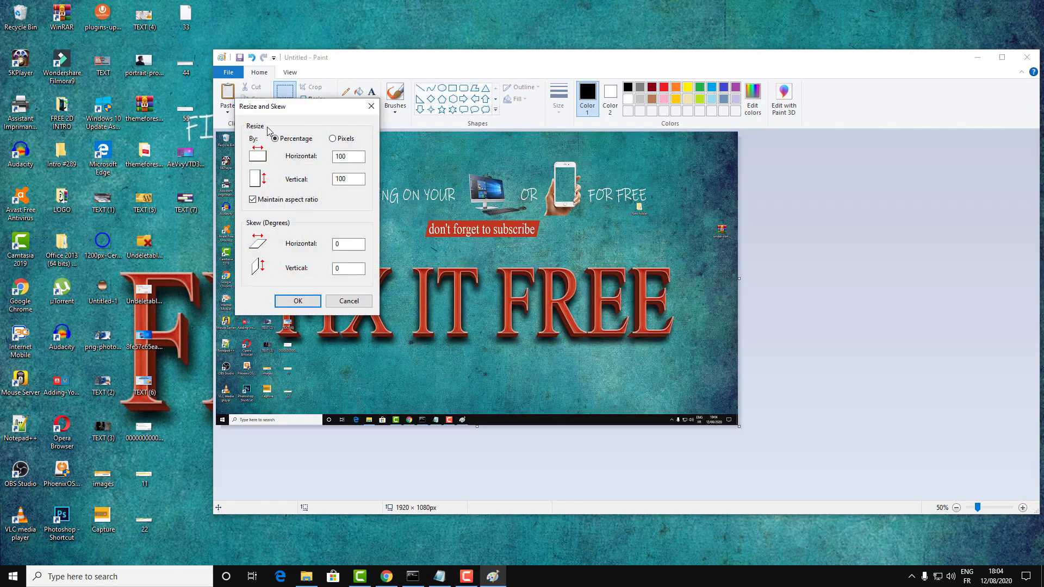
click(372, 106)
click(314, 99)
click(352, 302)
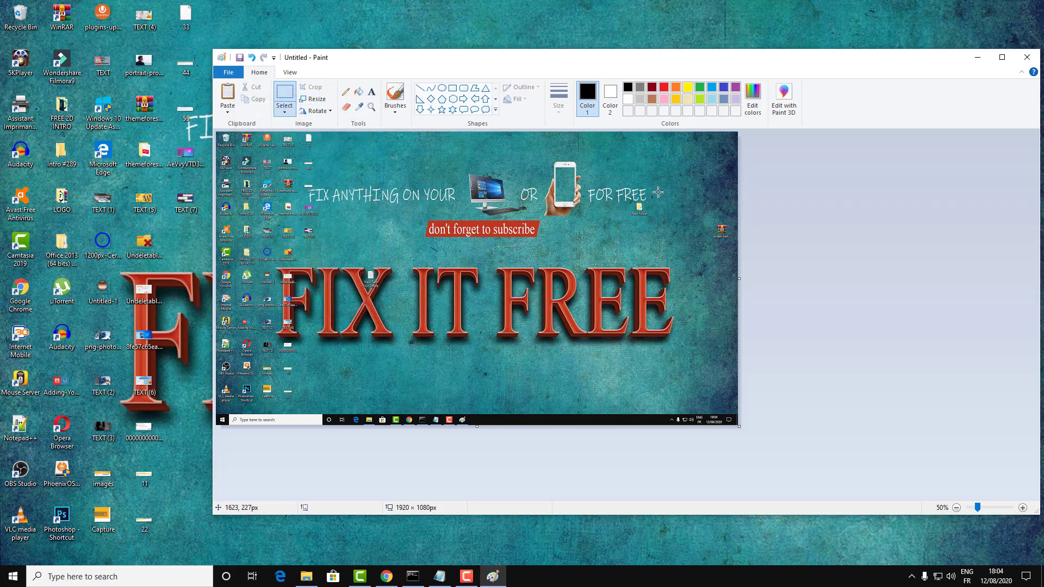
click(718, 176)
drag(718, 176, 390, 318)
click(307, 87)
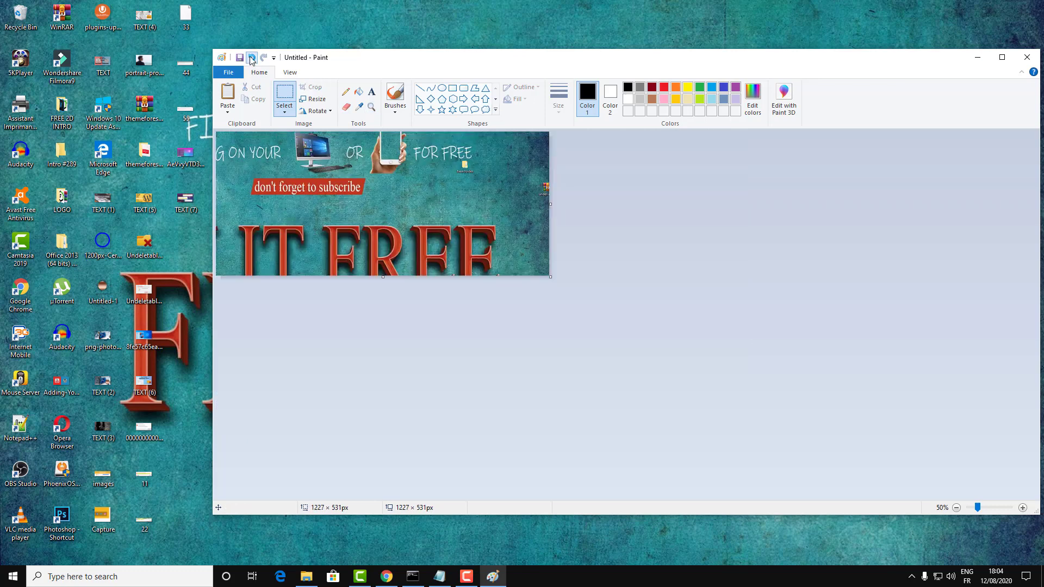
click(251, 57)
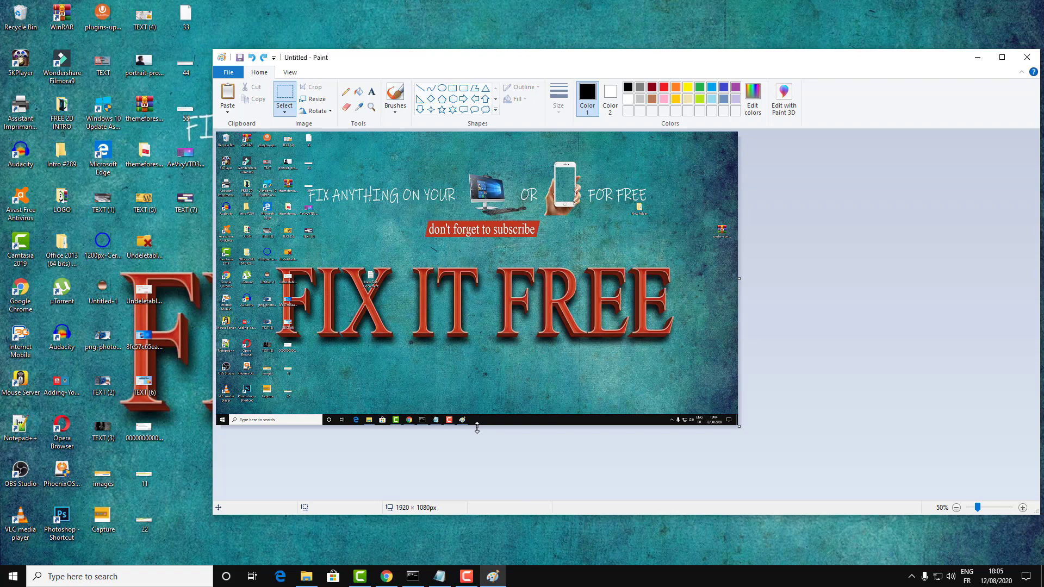
Play the Spin the MYSTERY Wheel Challenge video full screen in Chrome with the ad banner closed
click(388, 579)
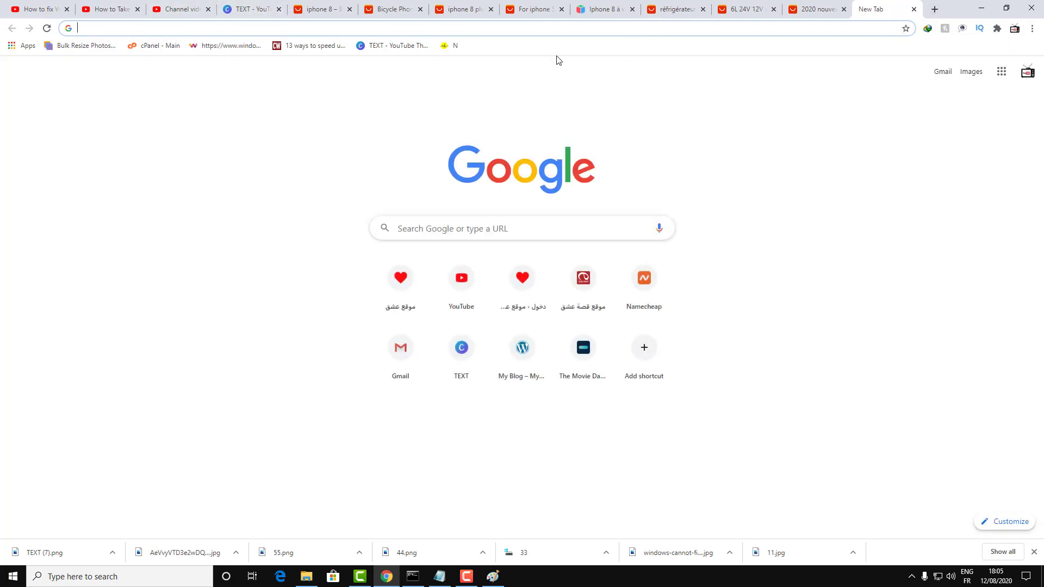
click(466, 274)
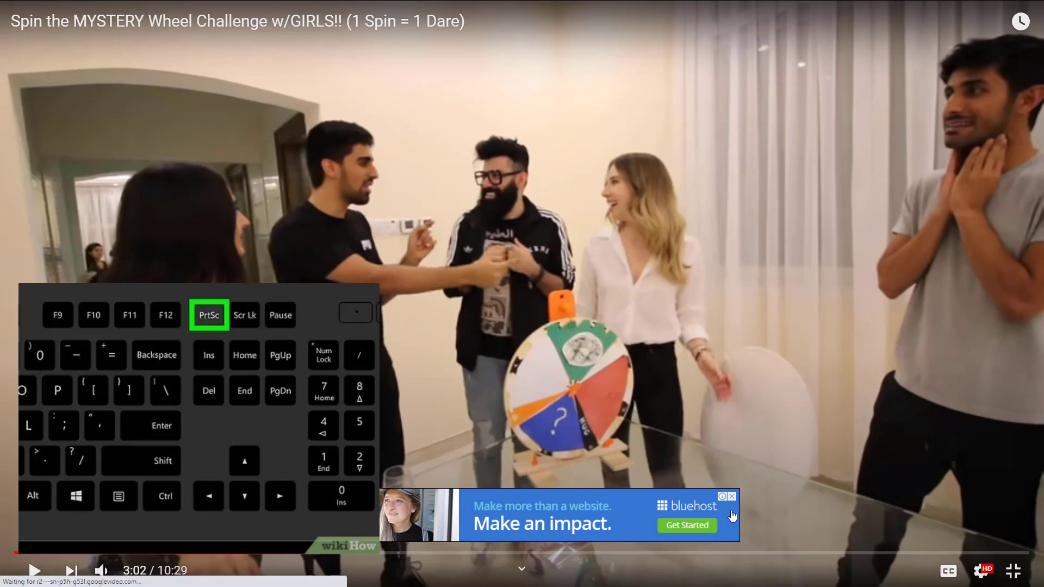
click(732, 496)
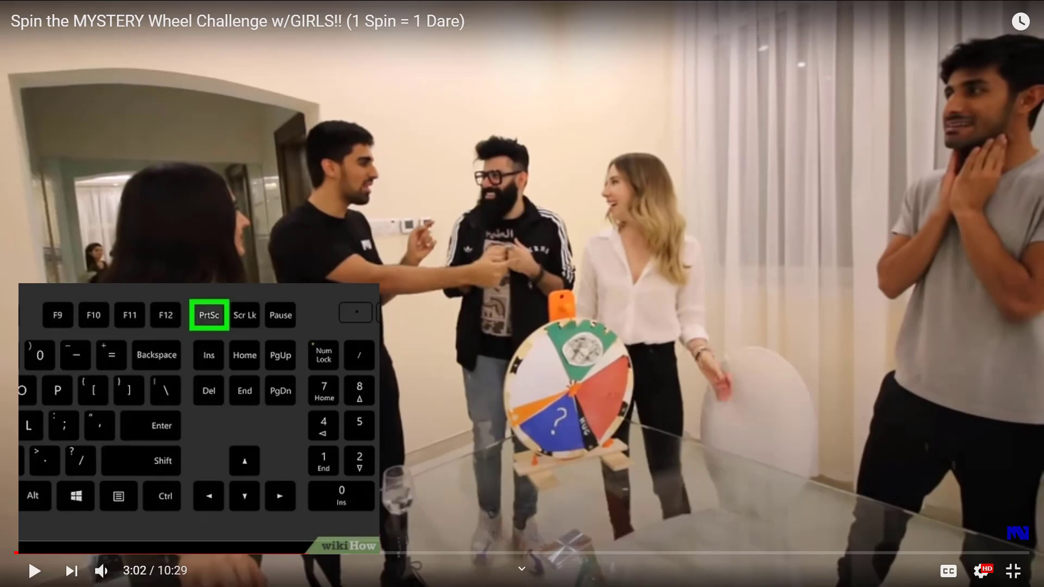
key(space)
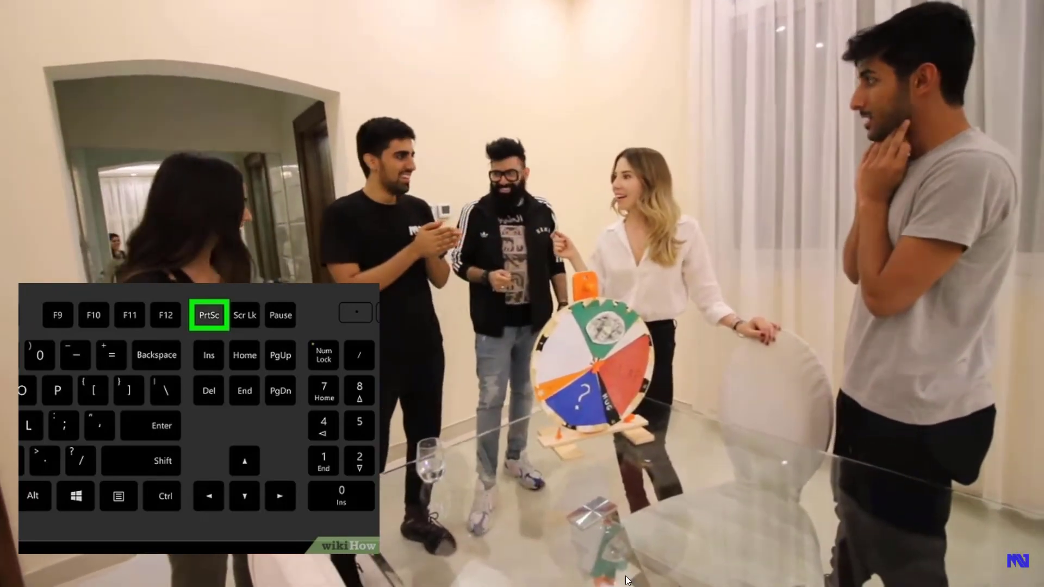
Exit full-screen playback and pause the Mystery Wheel video
key(F11)
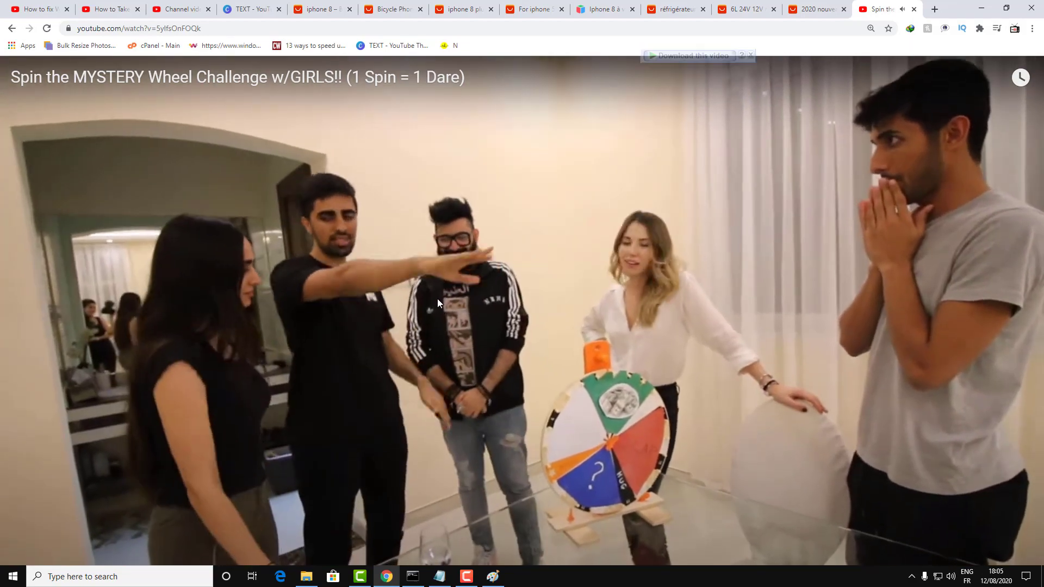
double_click(437, 299)
click(433, 305)
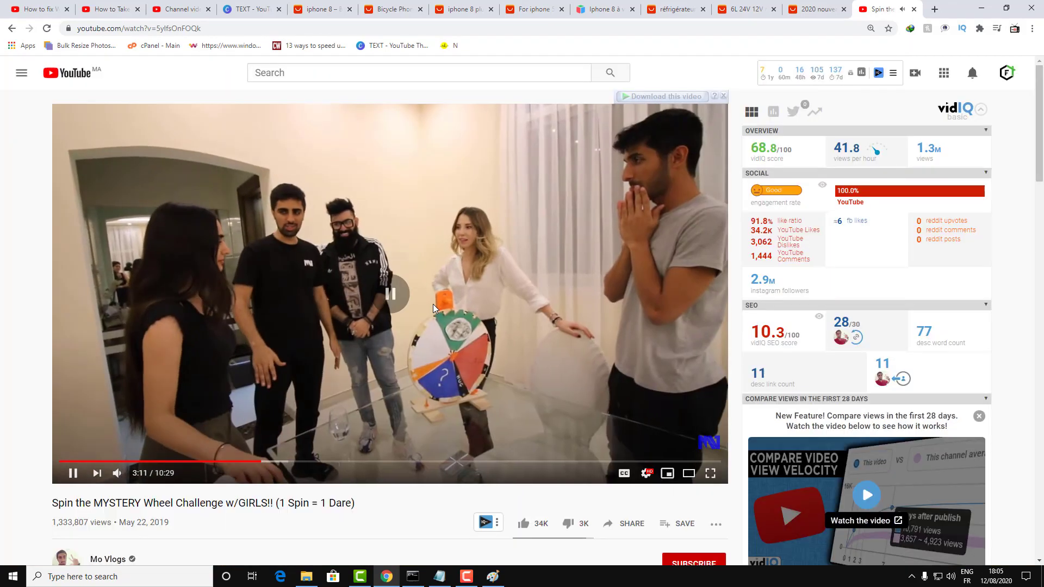
Start a new Paint picture without saving the old one and paste the 1920 × 1080 video frame
click(495, 577)
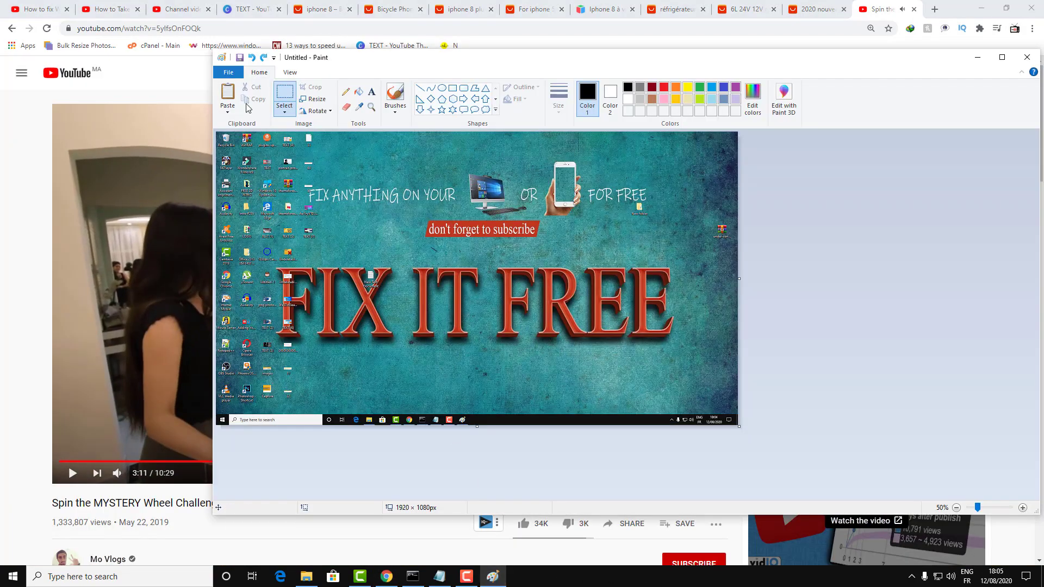
click(223, 74)
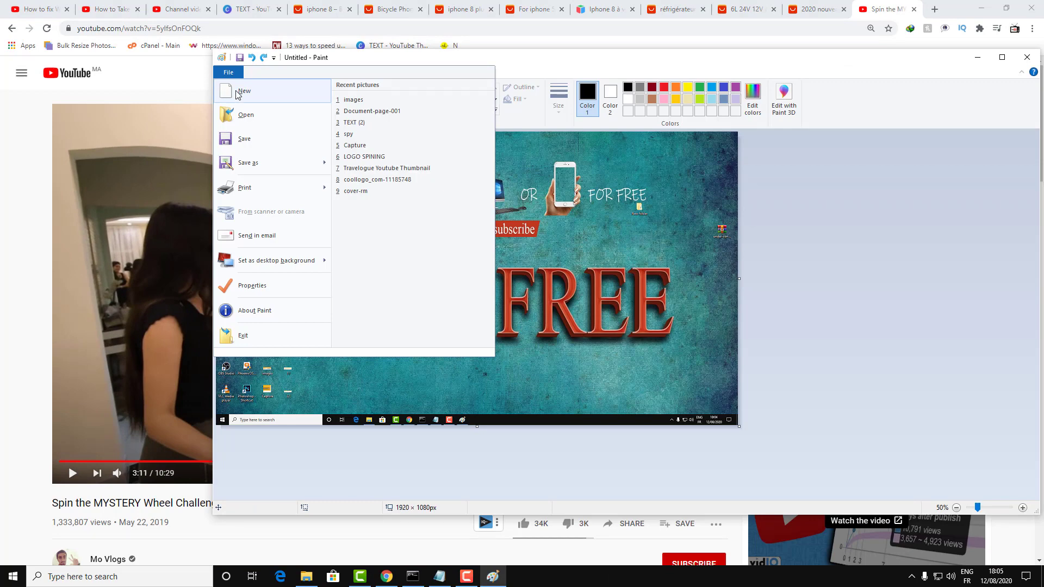
click(240, 91)
click(647, 289)
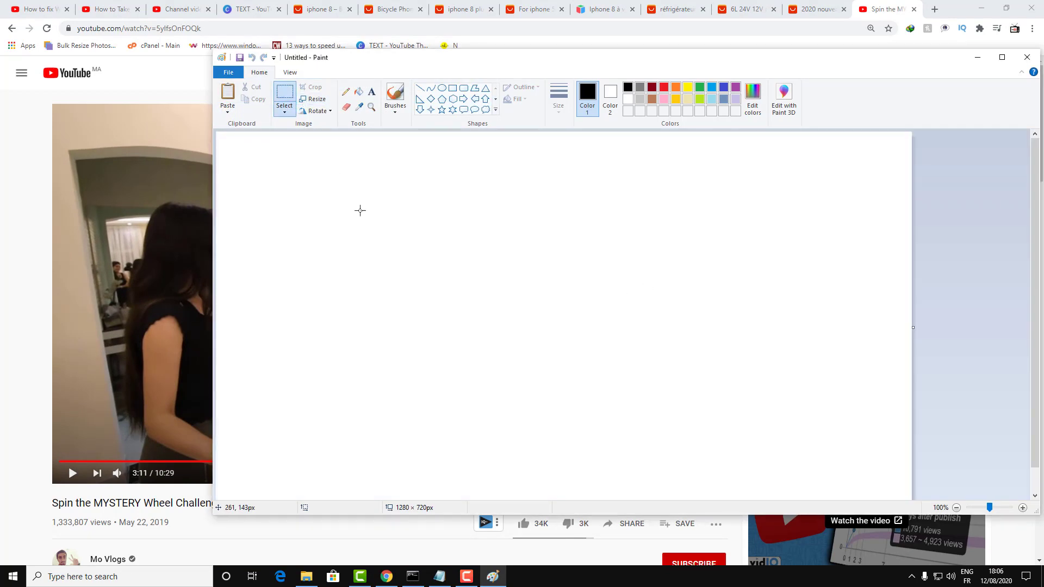
right_click(383, 216)
click(408, 249)
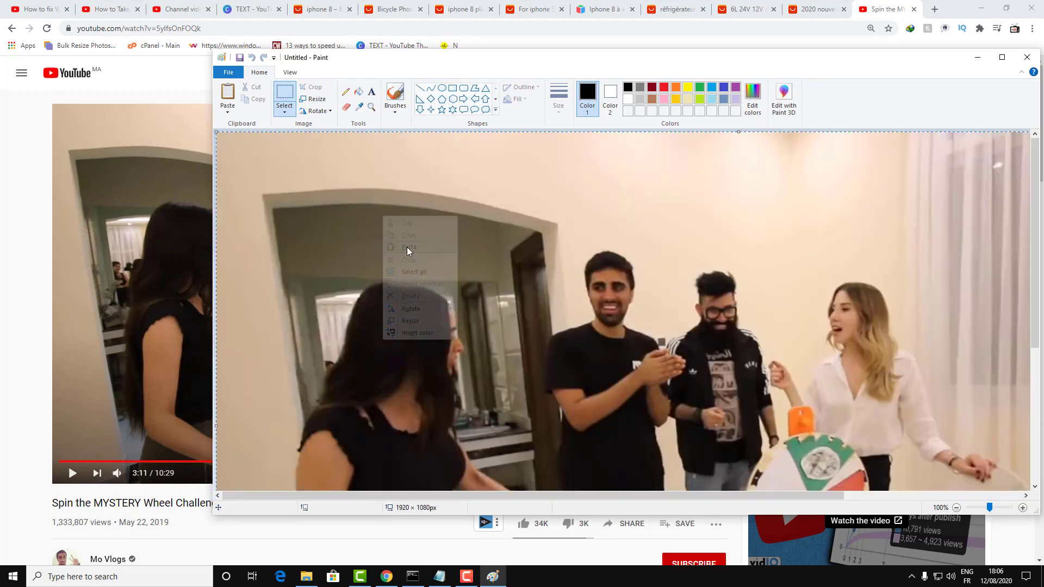
click(985, 510)
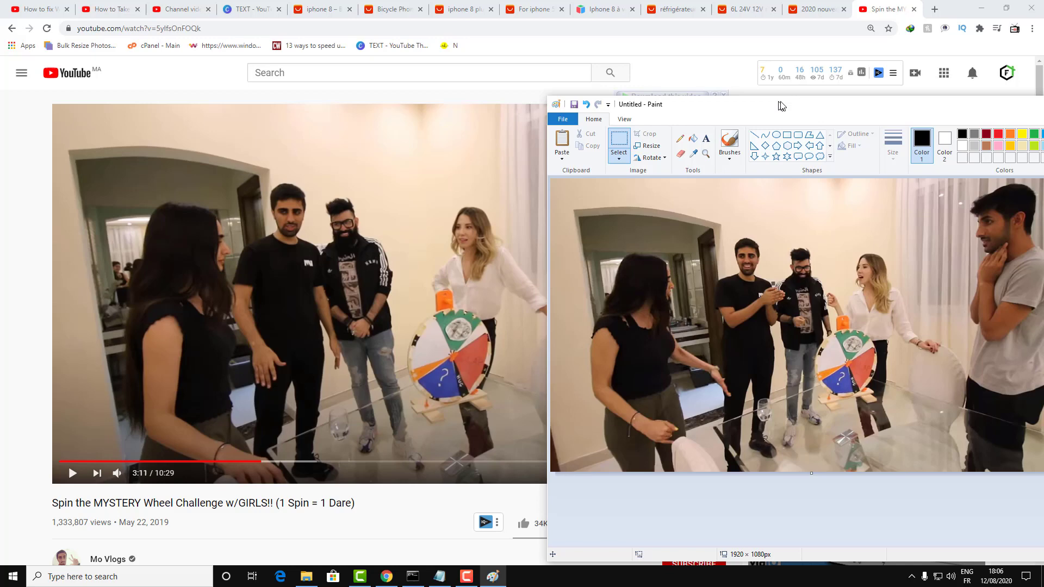
drag(441, 60, 756, 62)
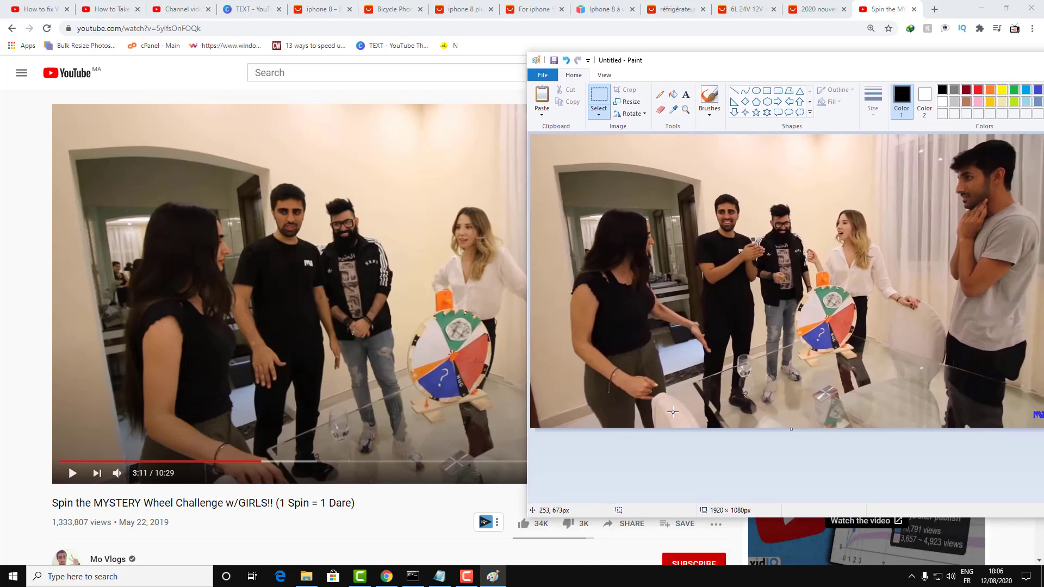
drag(817, 72, 760, 74)
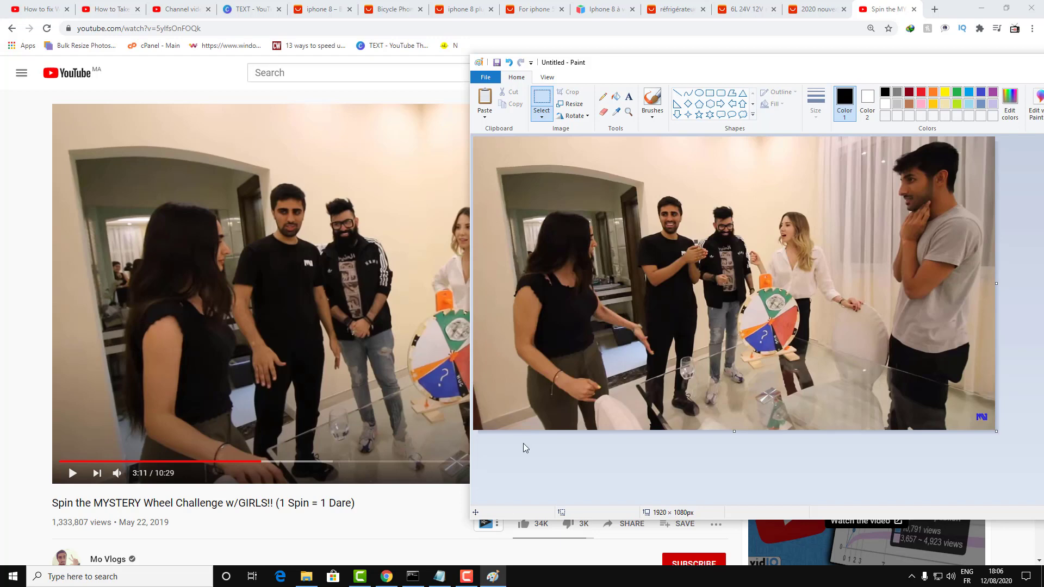
mouse_move(704, 66)
mouse_down()
mouse_move(325, 42)
mouse_move(258, 56)
mouse_up()
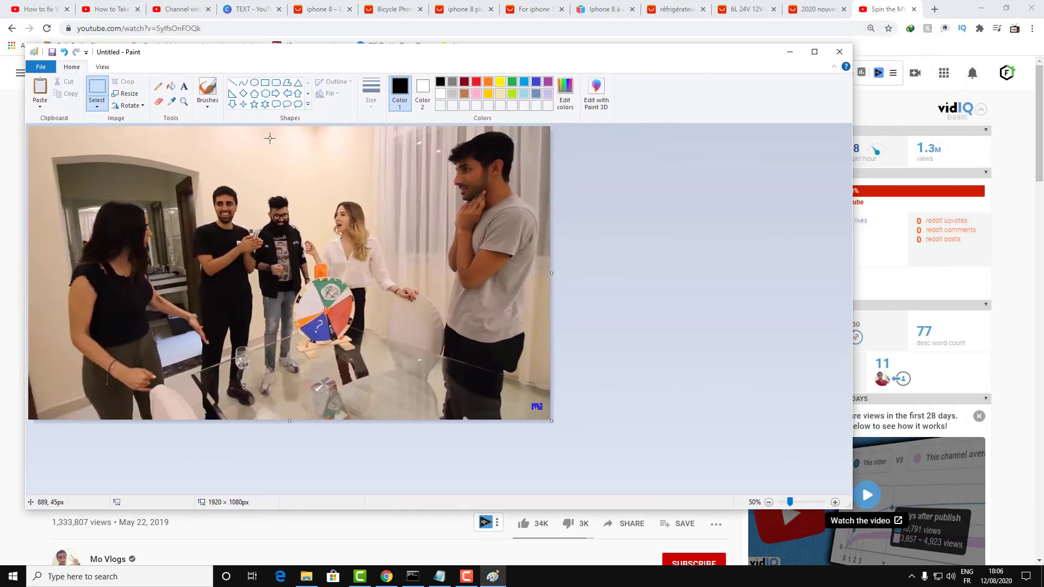